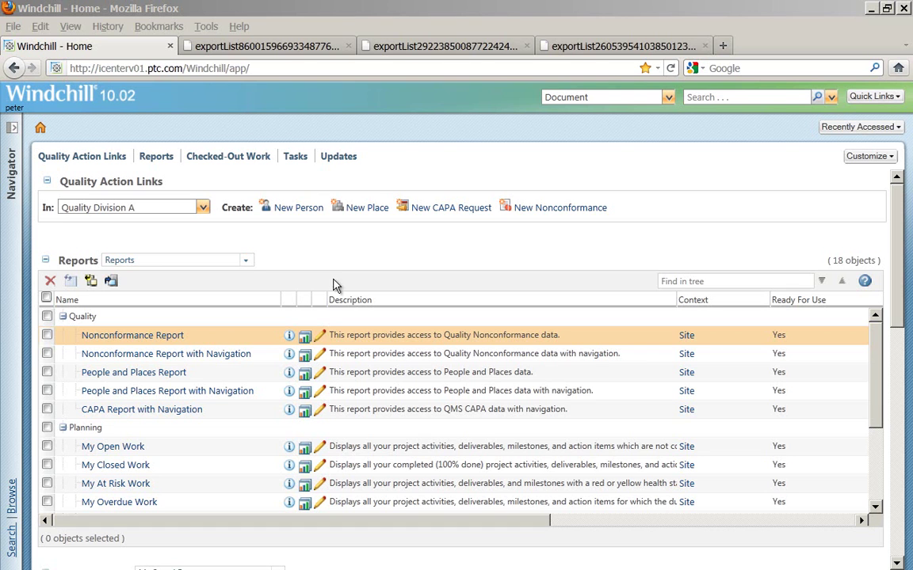
# - Generate the Nonconformance Report with Number, Name, Record ID, Originated By and NC Type columns
pyautogui.click(304, 339)
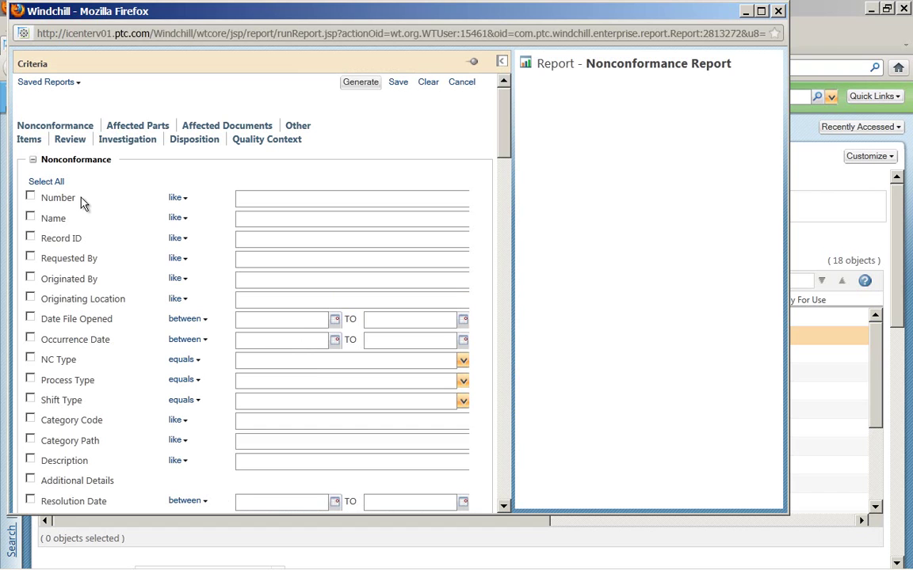
pyautogui.moveTo(66, 218); pyautogui.dragTo(37, 242)
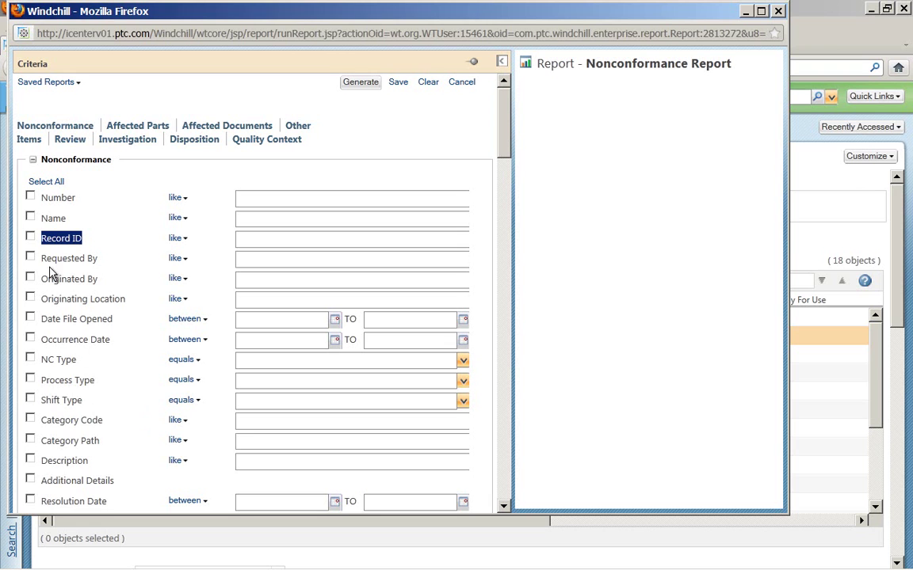
pyautogui.click(30, 195)
pyautogui.click(30, 217)
pyautogui.click(30, 237)
pyautogui.click(30, 277)
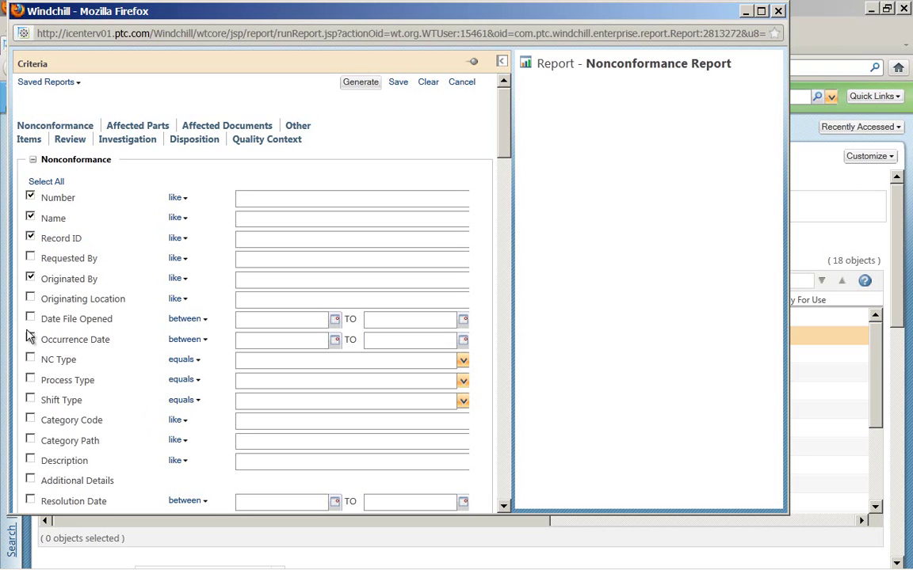
pyautogui.click(30, 359)
pyautogui.click(361, 82)
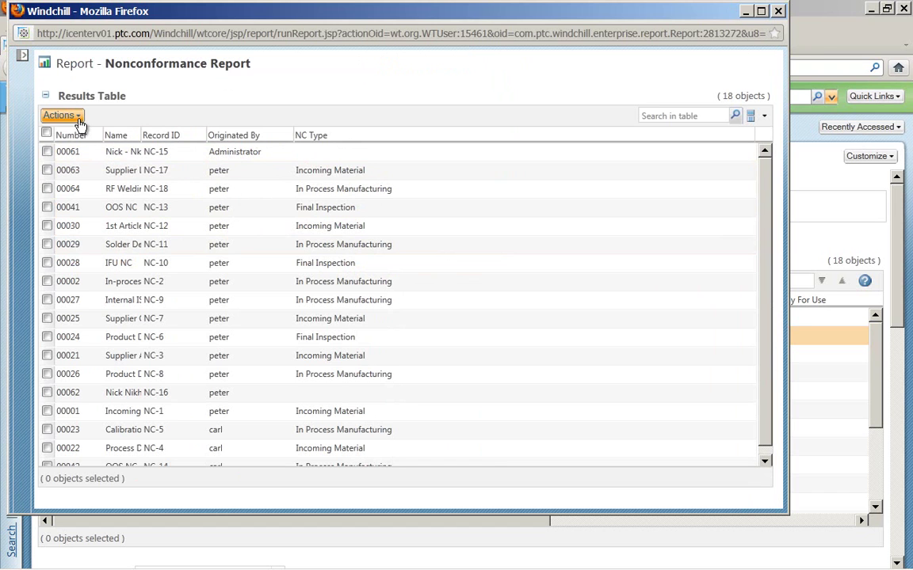
# - Check the results table's Actions export options, then close the report window
pyautogui.click(58, 116)
pyautogui.moveTo(120, 141)
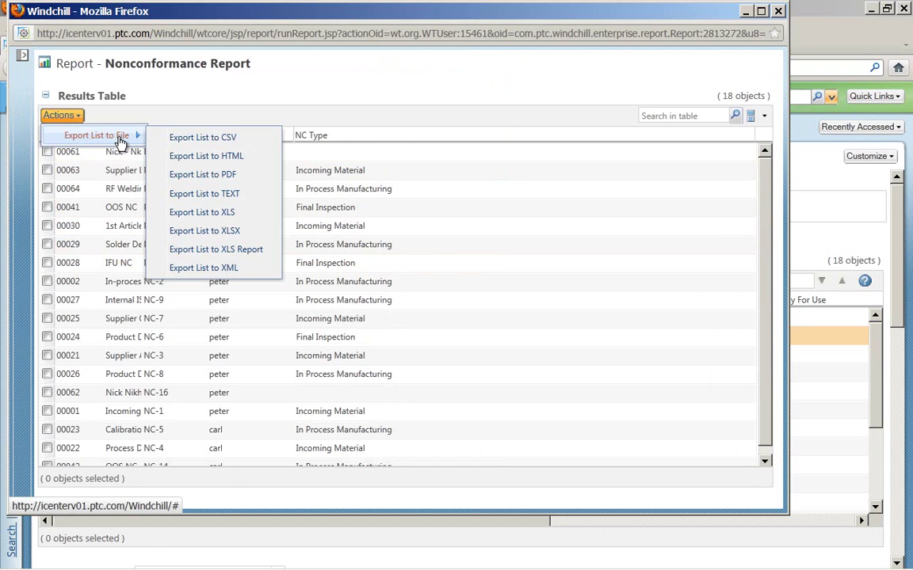
pyautogui.click(296, 82)
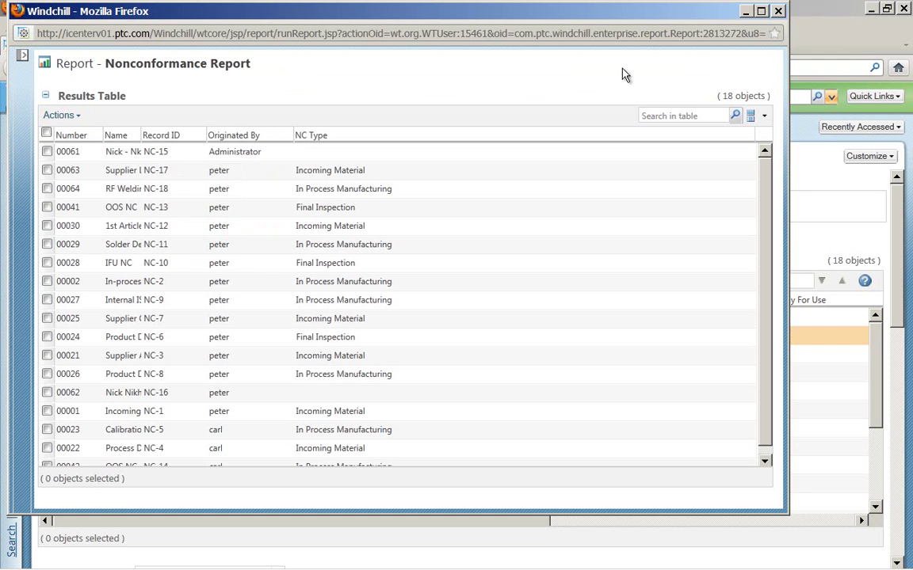
pyautogui.click(778, 12)
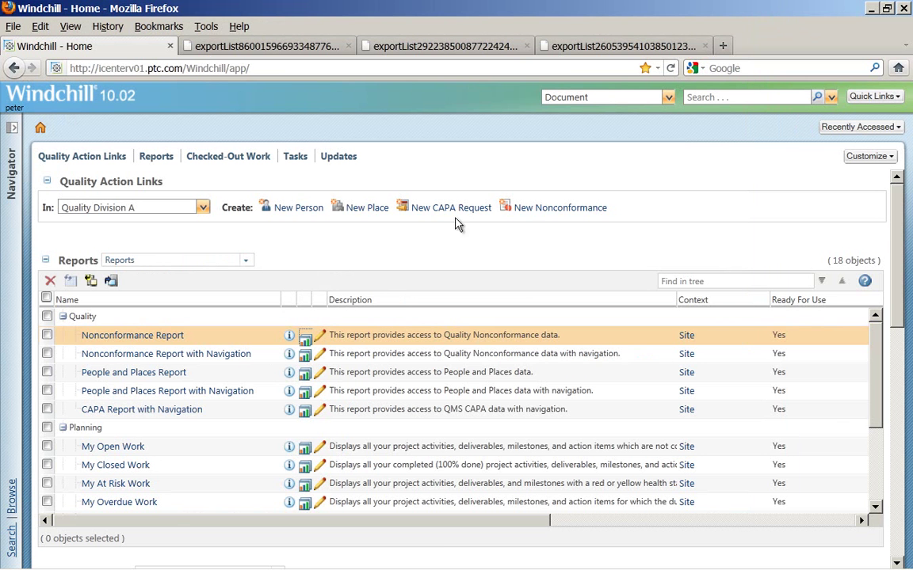
pyautogui.click(522, 208)
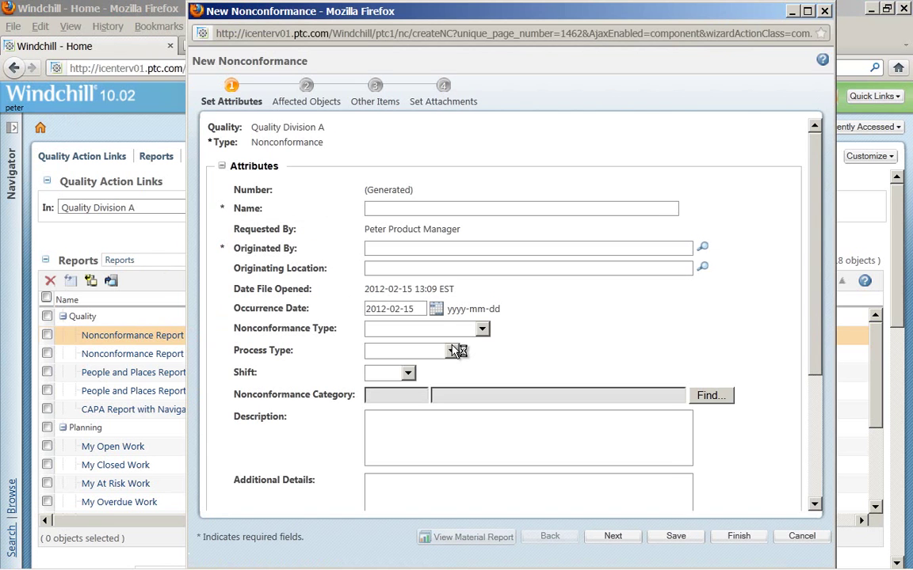
pyautogui.moveTo(263, 193); pyautogui.dragTo(239, 213)
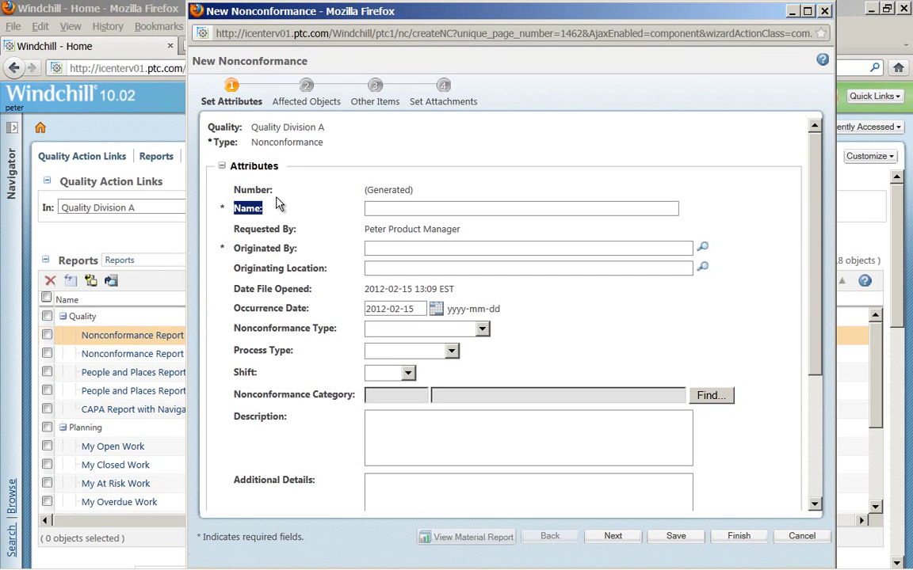
pyautogui.click(801, 536)
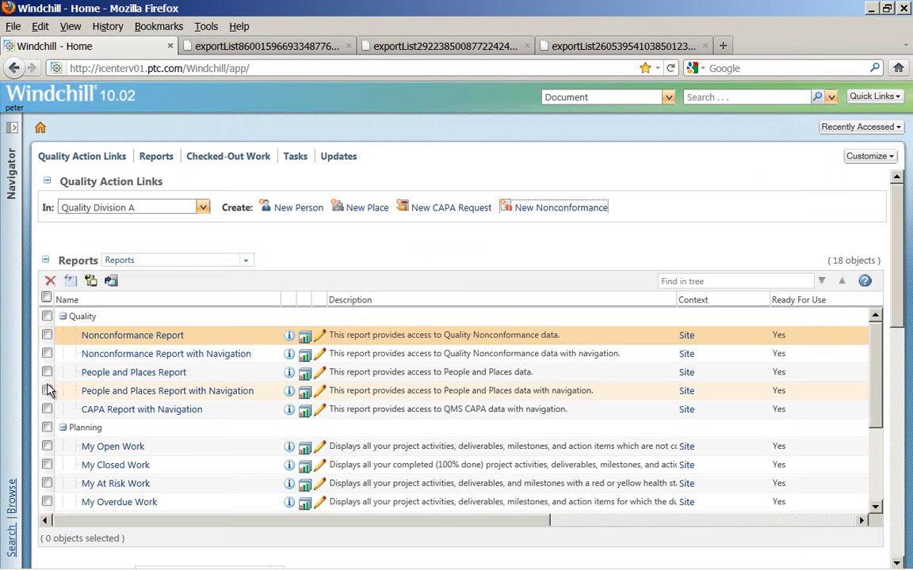
# - Scroll down to Saved Reports and view the saved NC report's 30 results
pyautogui.moveTo(876, 353); pyautogui.dragTo(878, 409)
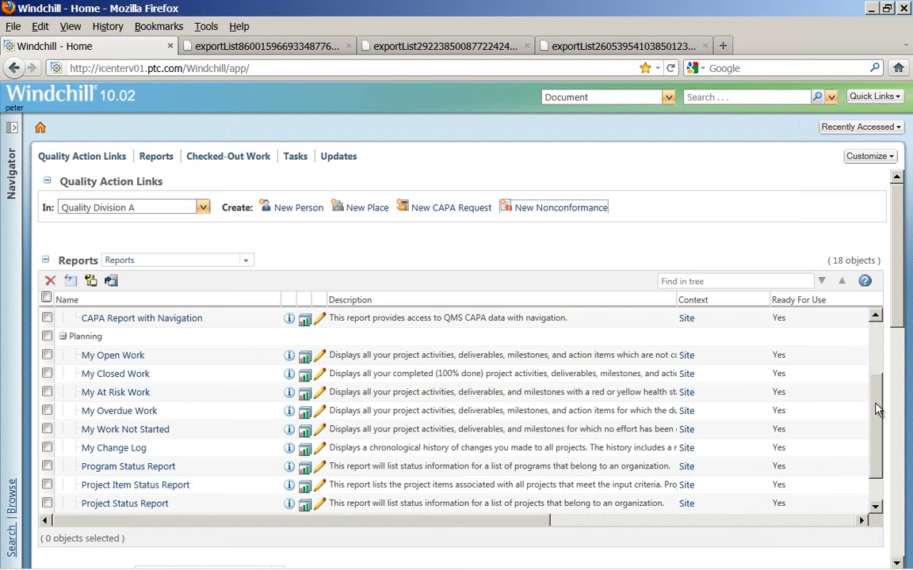
pyautogui.moveTo(878, 409); pyautogui.dragTo(875, 438)
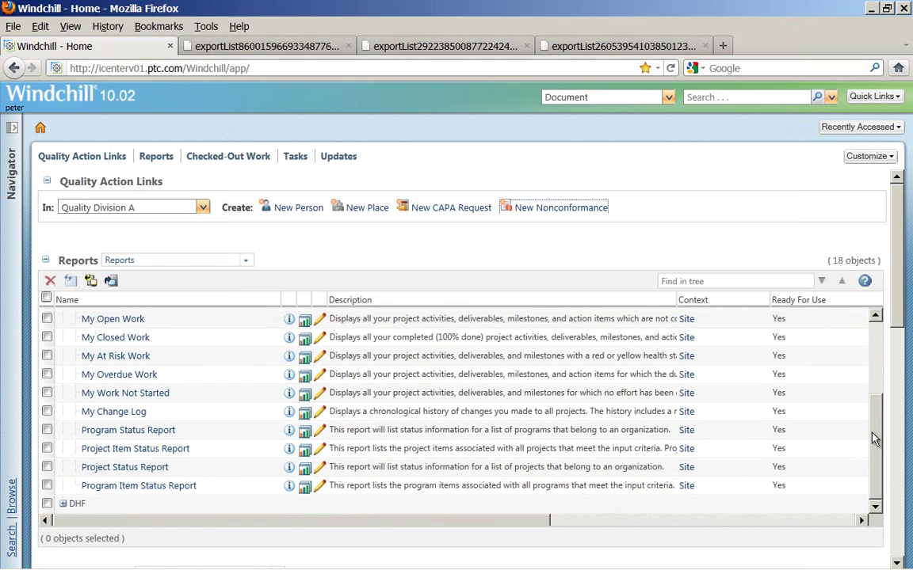
pyautogui.moveTo(874, 438); pyautogui.dragTo(871, 350)
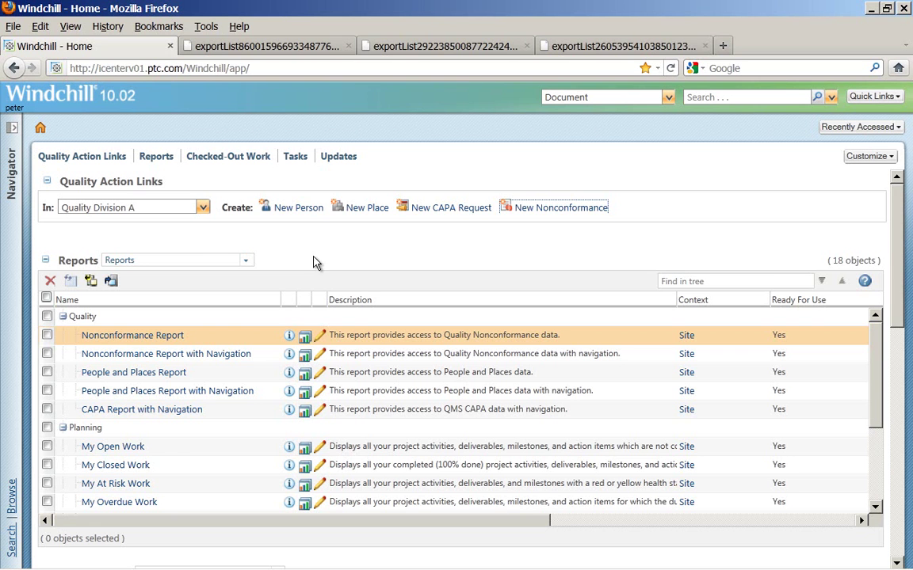
pyautogui.moveTo(896, 298); pyautogui.dragTo(900, 393)
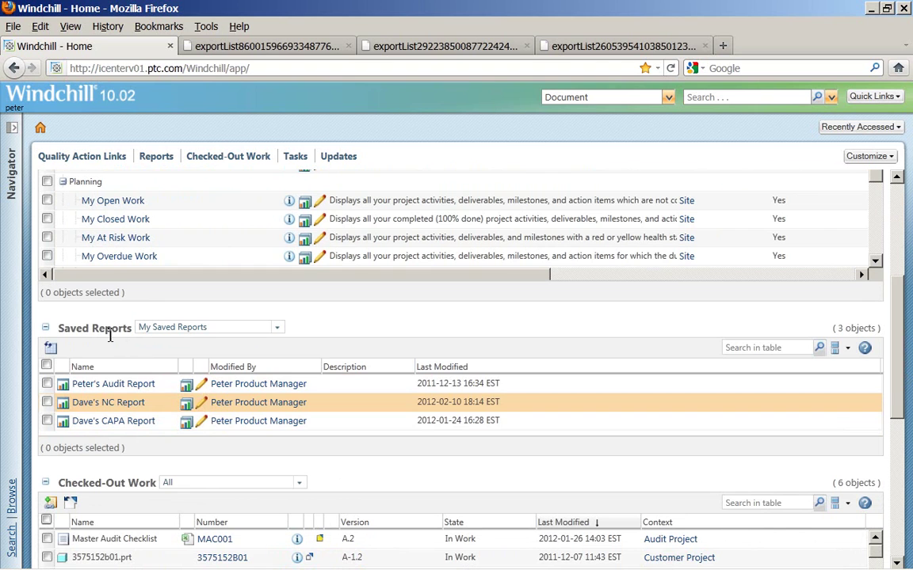
pyautogui.click(186, 408)
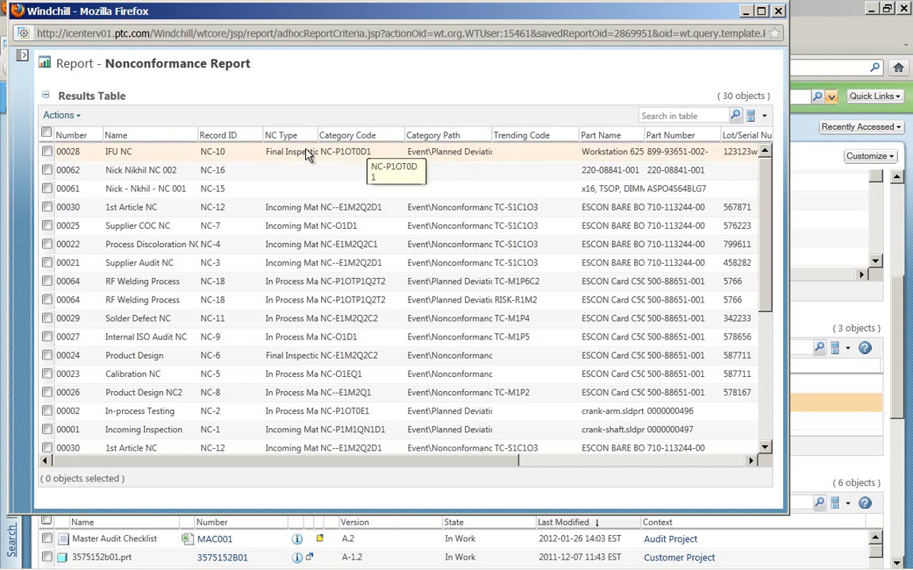
# - Check the Record ID column options, then export the results list to HTML
pyautogui.click(255, 138)
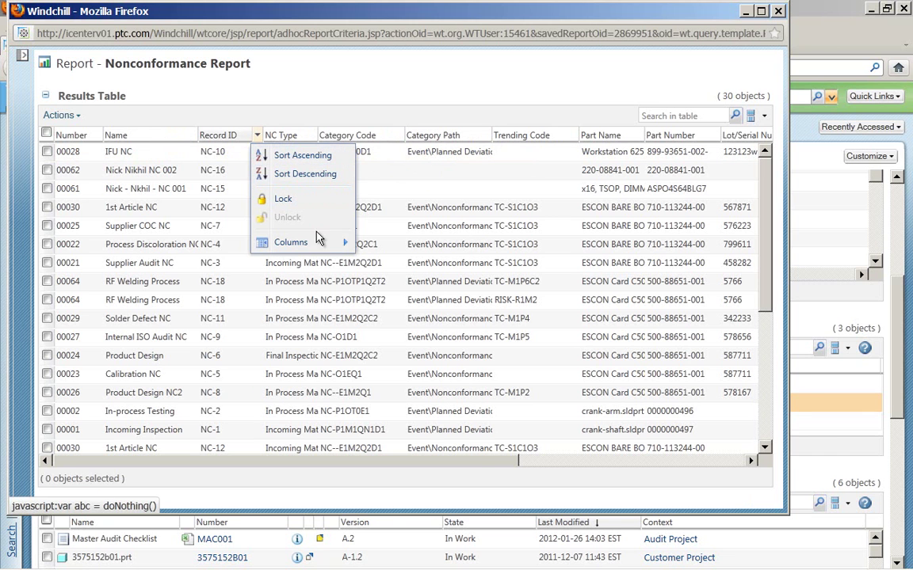
pyautogui.moveTo(324, 242)
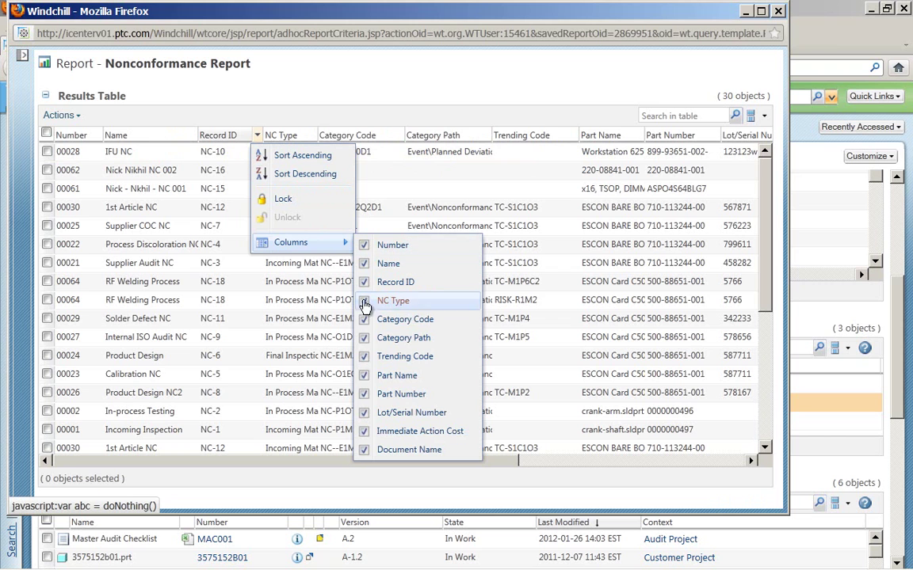
pyautogui.click(355, 93)
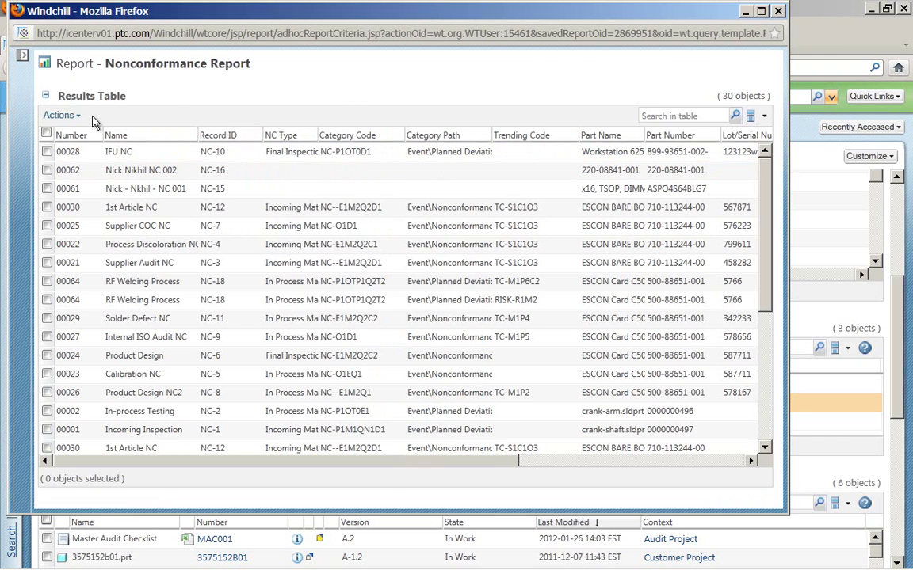
pyautogui.click(76, 117)
pyautogui.moveTo(89, 134)
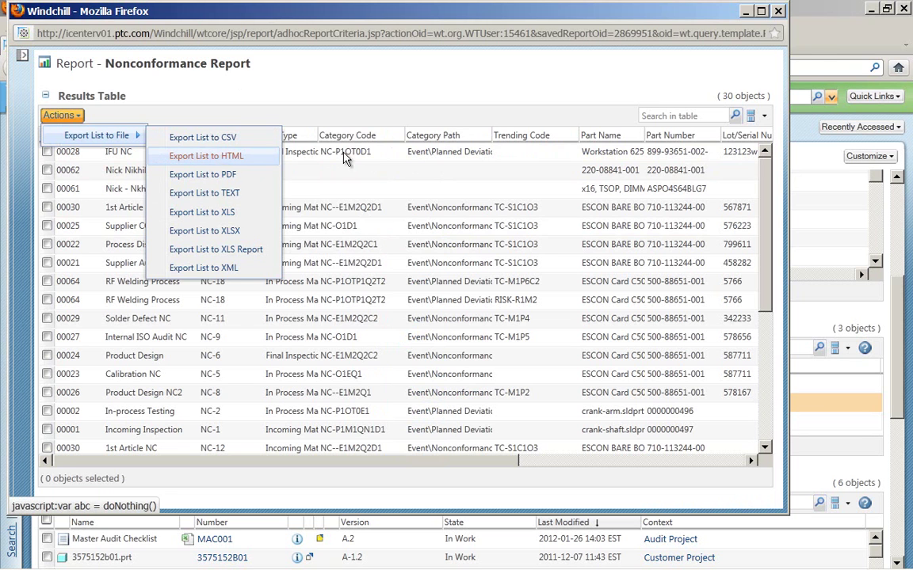
pyautogui.click(831, 49)
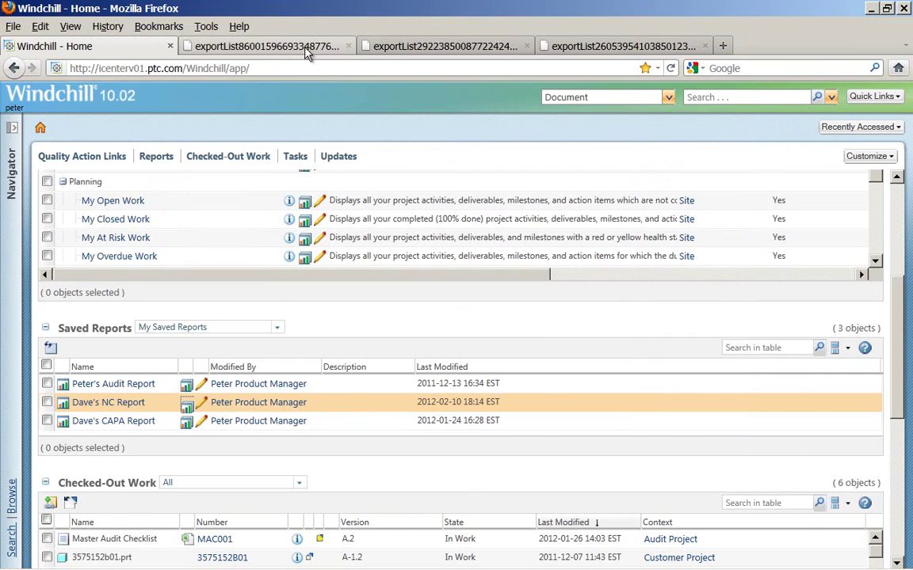
# - View the nonconformance HTML table, then the CAPA requests exportList table
pyautogui.click(270, 48)
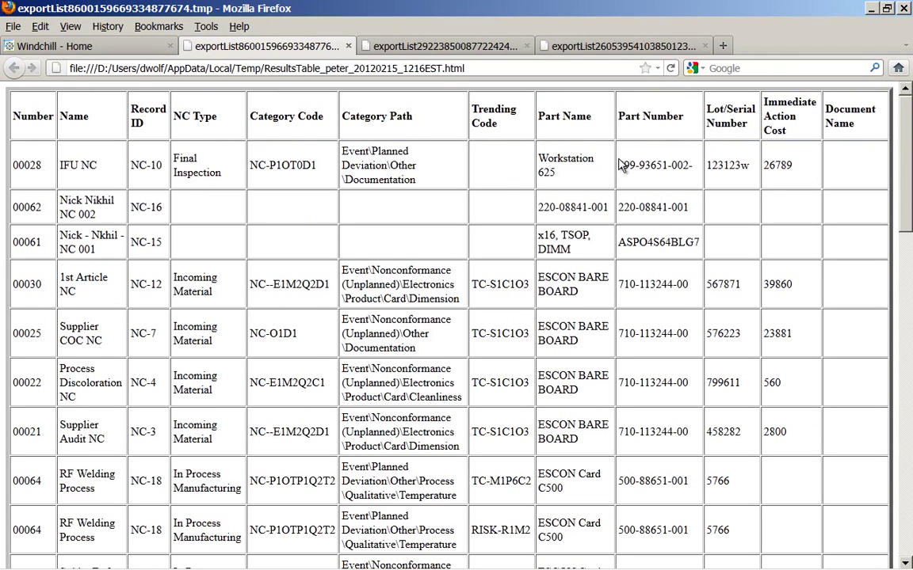
pyautogui.click(426, 50)
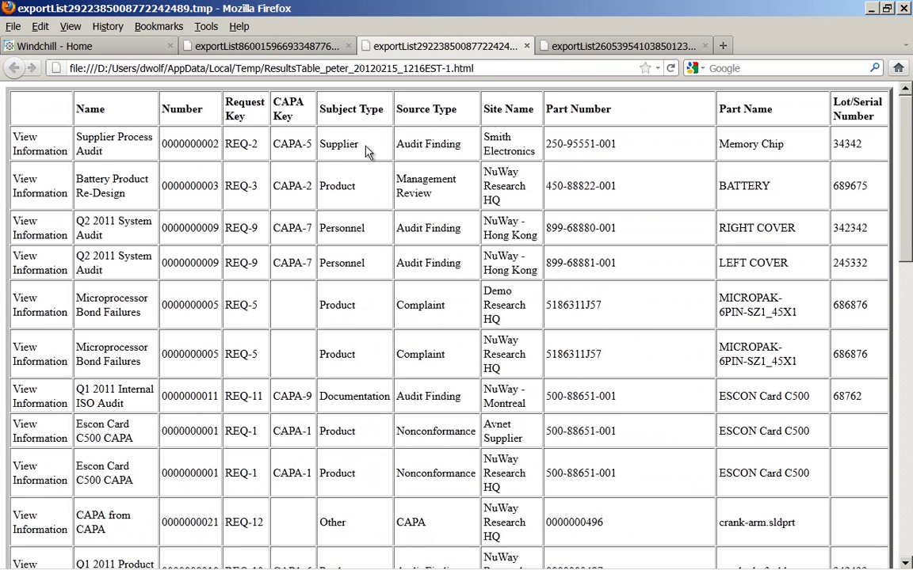
pyautogui.doubleClick(324, 147)
pyautogui.click(464, 143)
pyautogui.moveTo(464, 144); pyautogui.dragTo(394, 147)
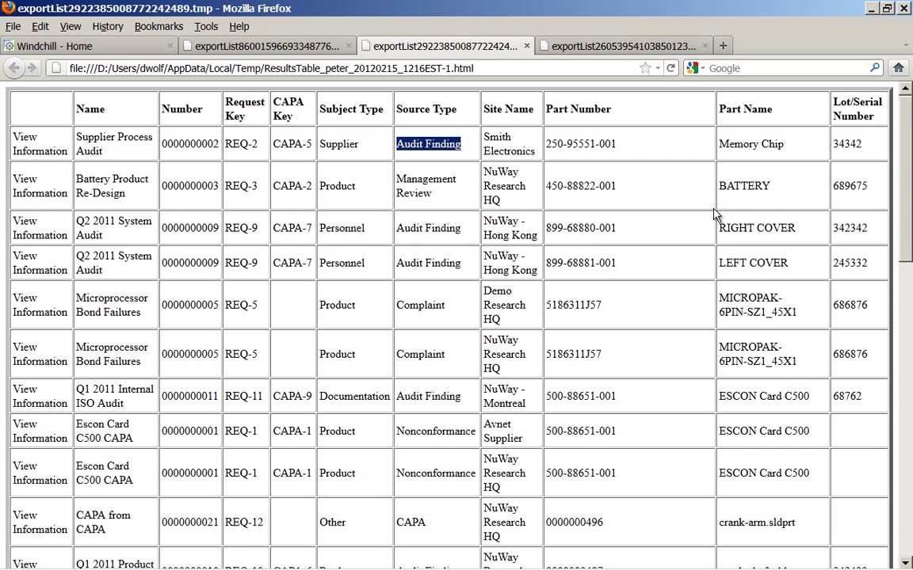
pyautogui.click(610, 48)
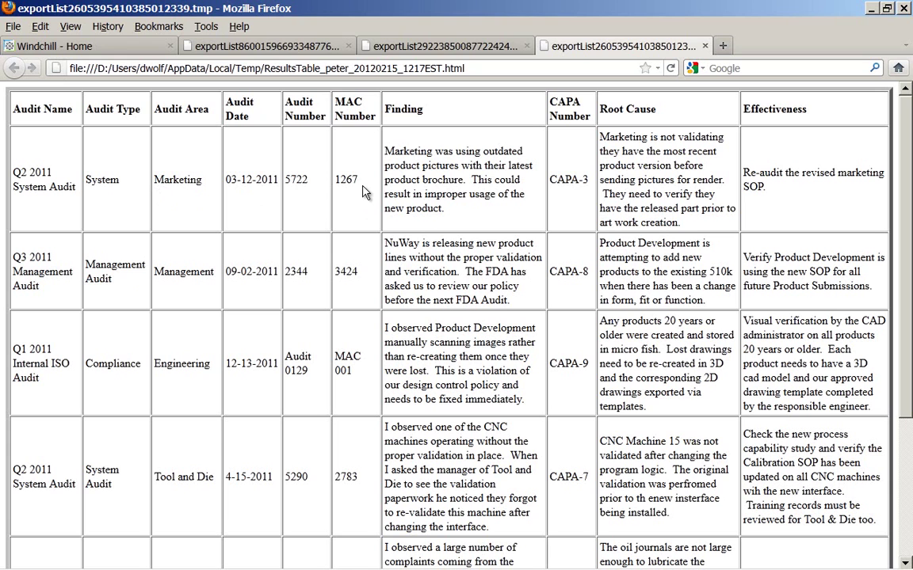
pyautogui.moveTo(444, 208); pyautogui.dragTo(385, 153)
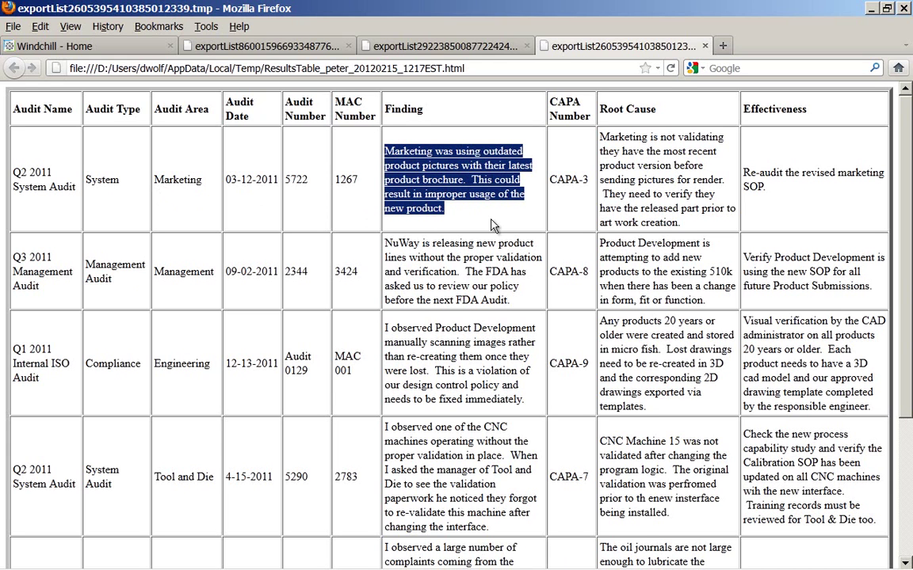
pyautogui.click(567, 204)
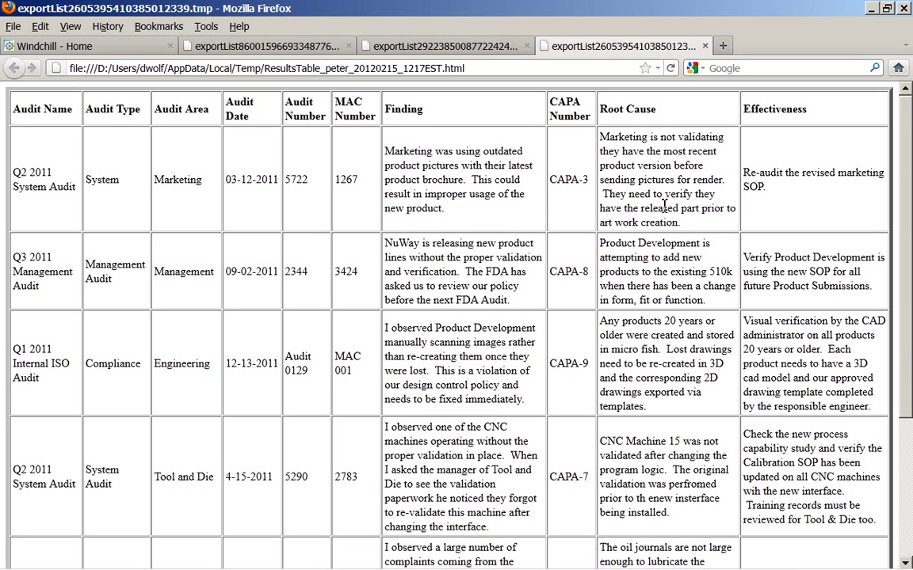
pyautogui.moveTo(624, 203); pyautogui.dragTo(595, 148)
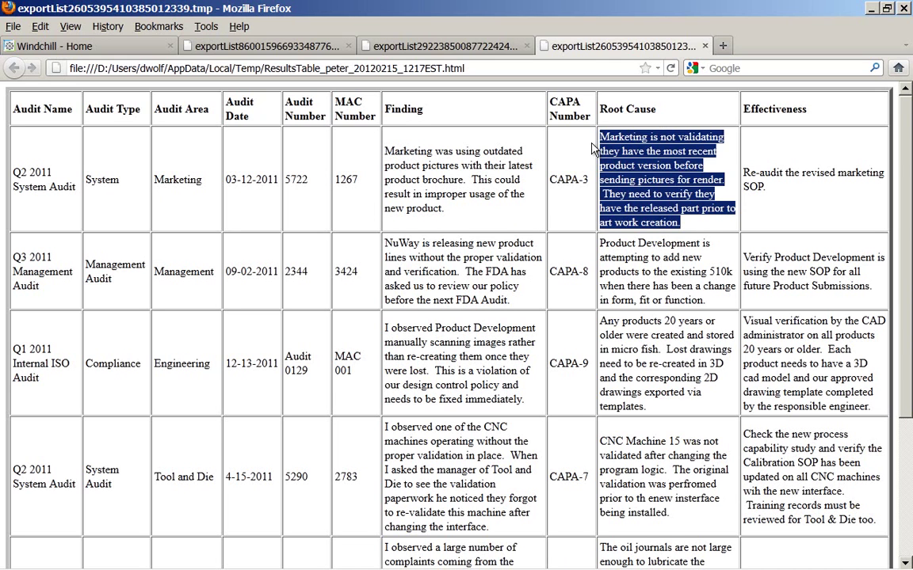
pyautogui.moveTo(775, 196); pyautogui.dragTo(743, 171)
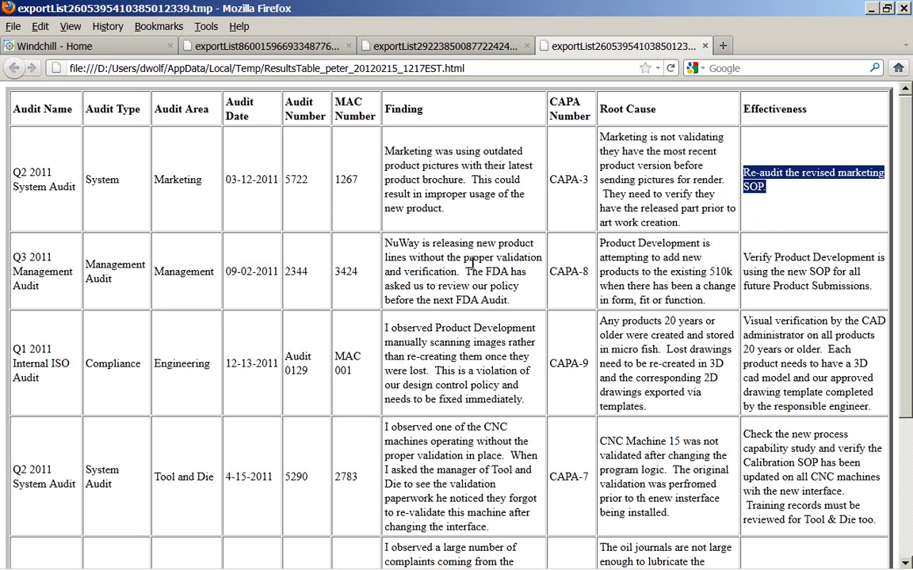
# - Return to the Windchill Home tab and scroll up to Quality Action Links and Reports
pyautogui.click(130, 49)
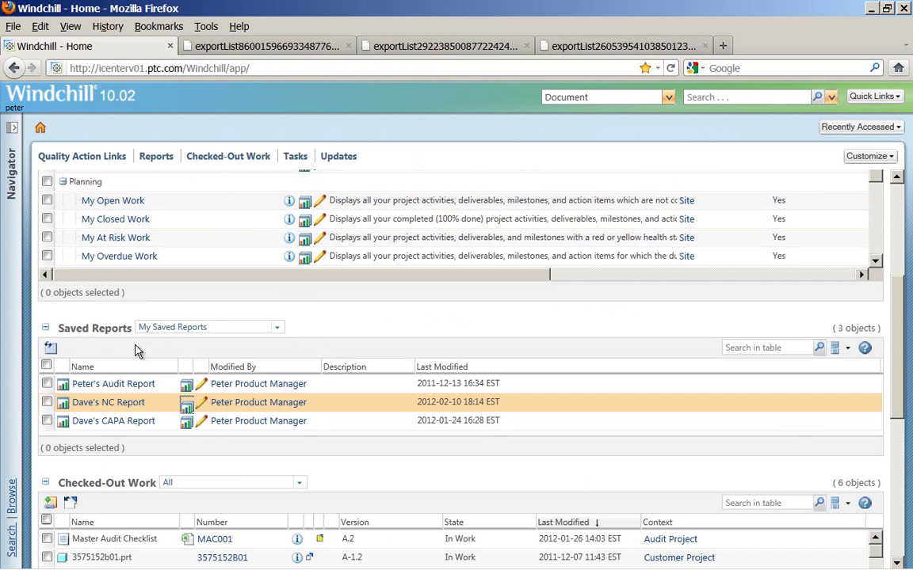
pyautogui.moveTo(898, 365); pyautogui.dragTo(899, 266)
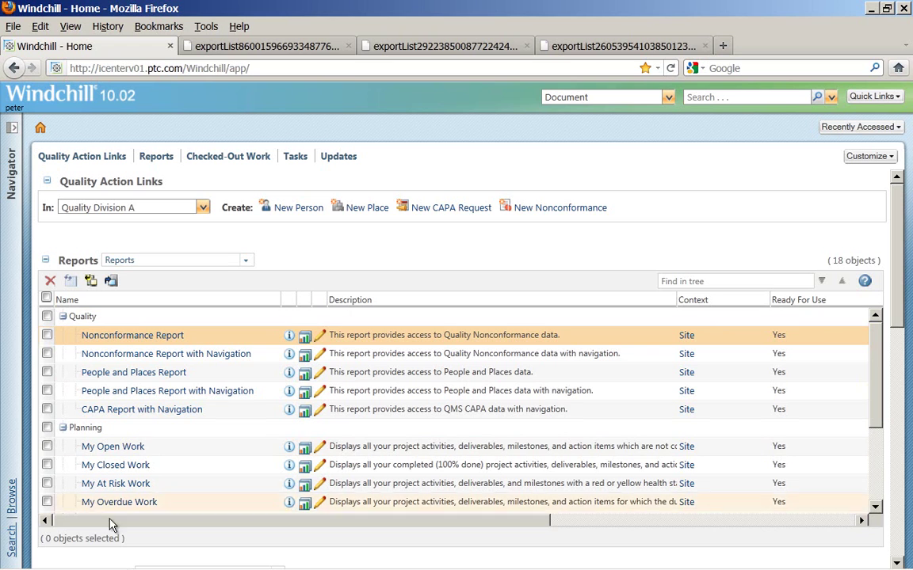
pyautogui.moveTo(107, 564)
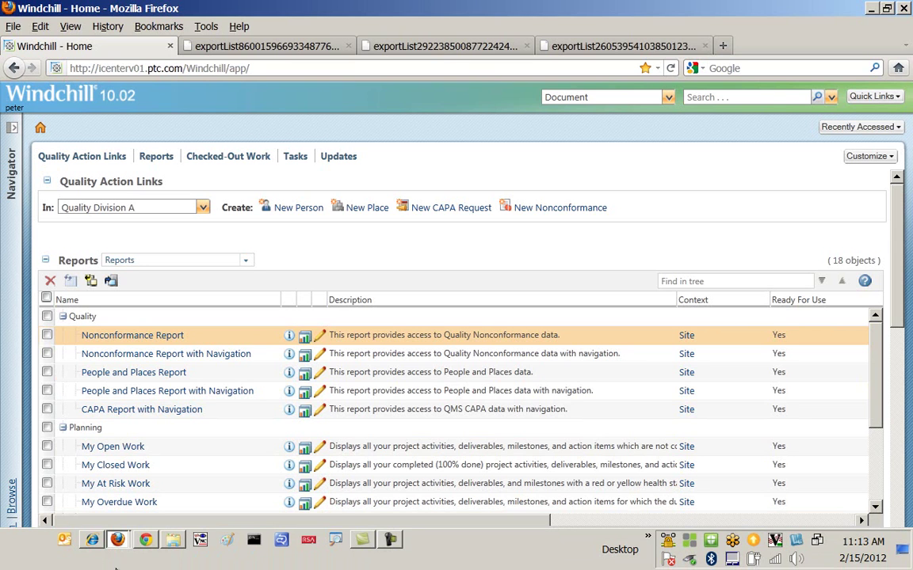
# - Switch to the Windchill Quality – Division A reports page in Chrome
pyautogui.click(145, 541)
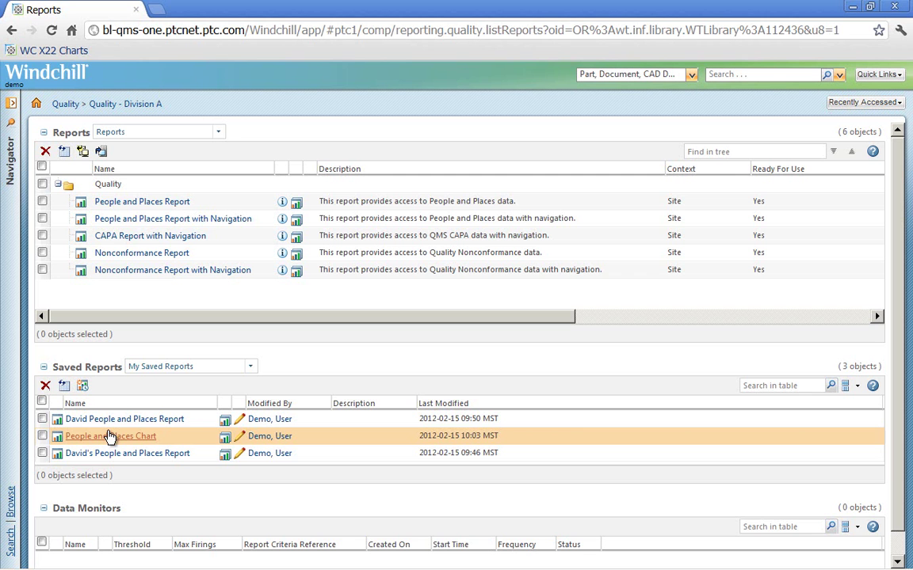
# - Run the People and Places Report and maximize its 58-object results window
pyautogui.click(225, 443)
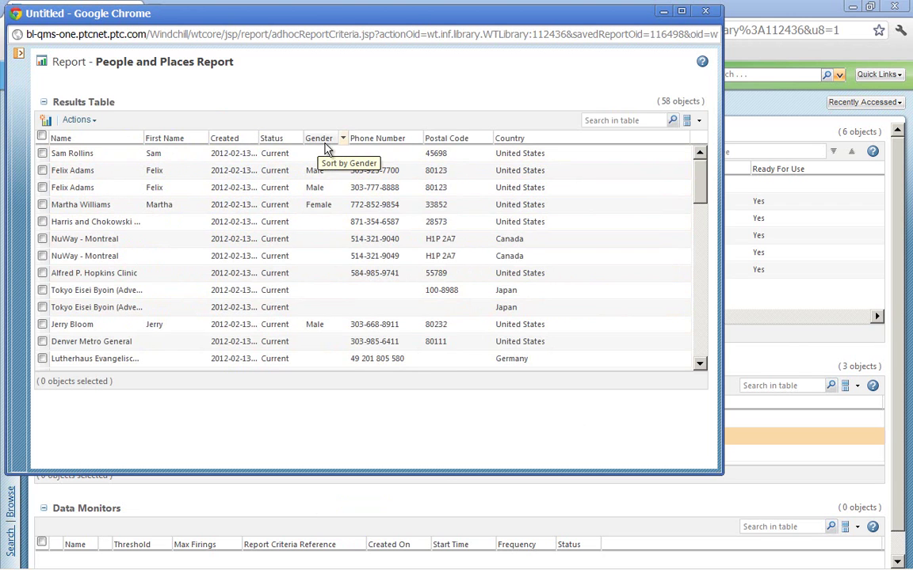
pyautogui.click(681, 11)
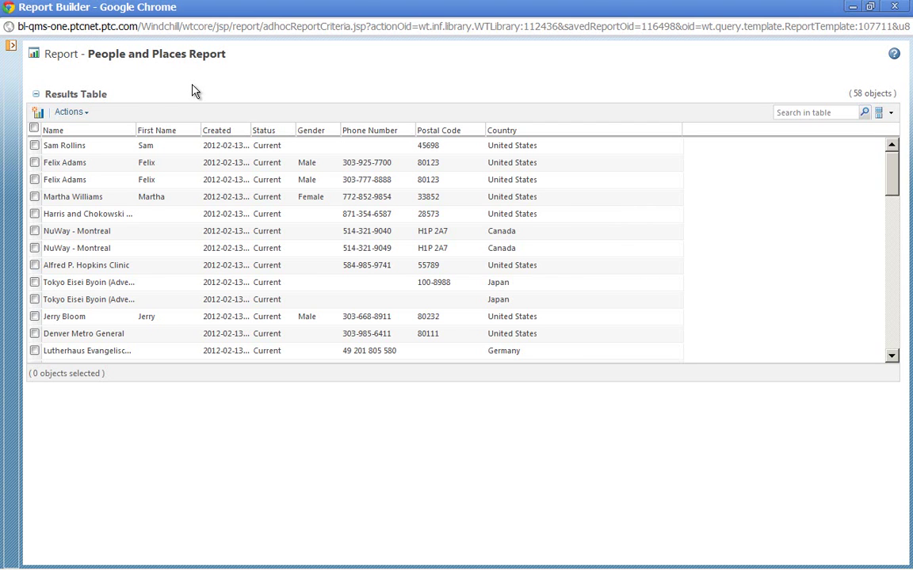
# - Start a new chart plotting Name on the Y axis as a pie
pyautogui.click(37, 113)
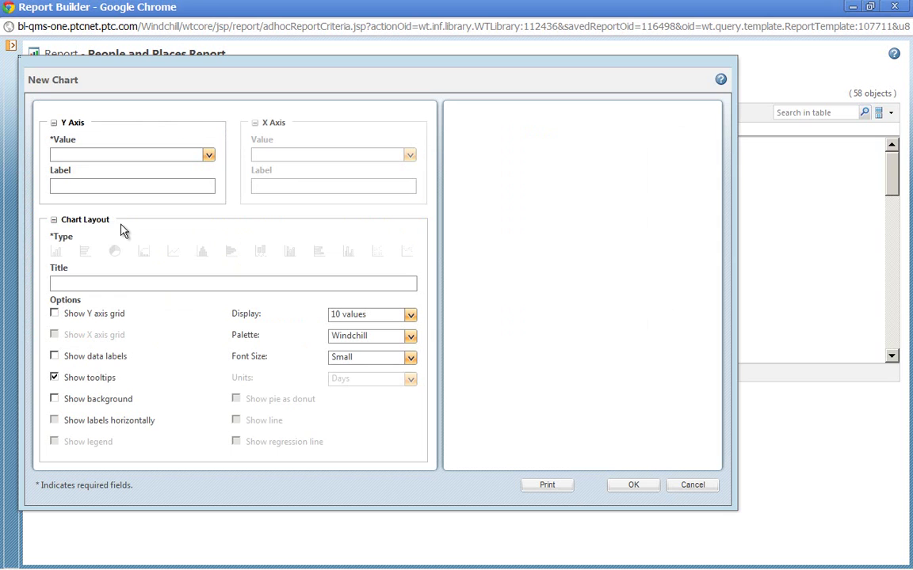
pyautogui.click(209, 157)
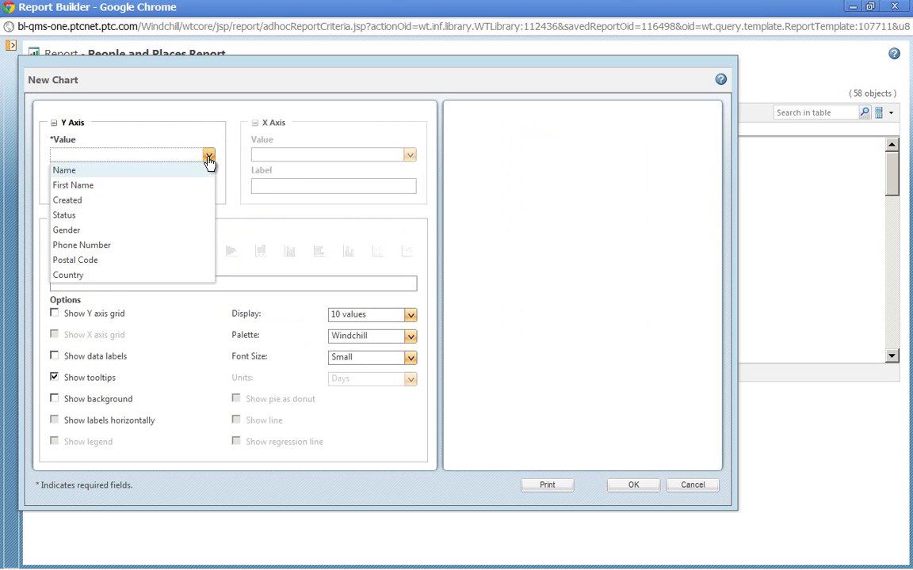
pyautogui.click(108, 176)
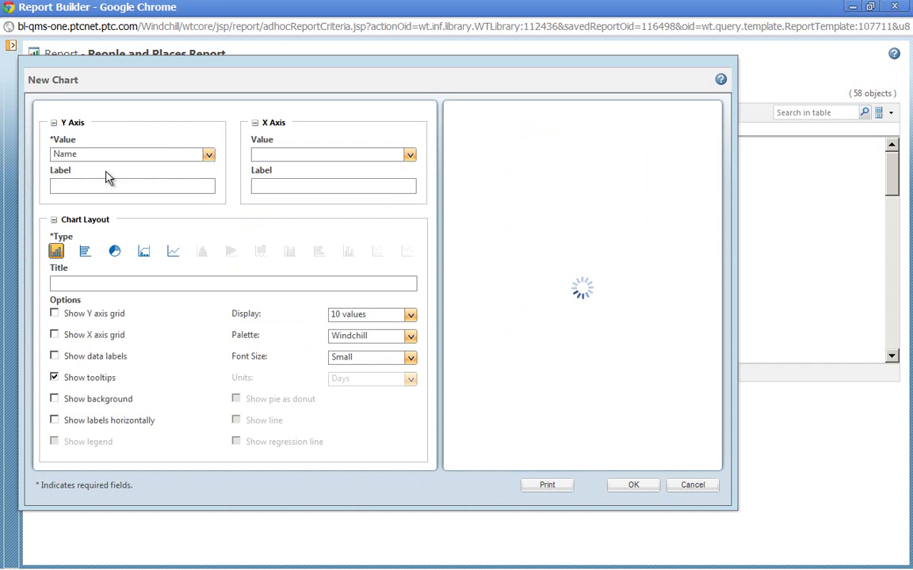
pyautogui.click(84, 252)
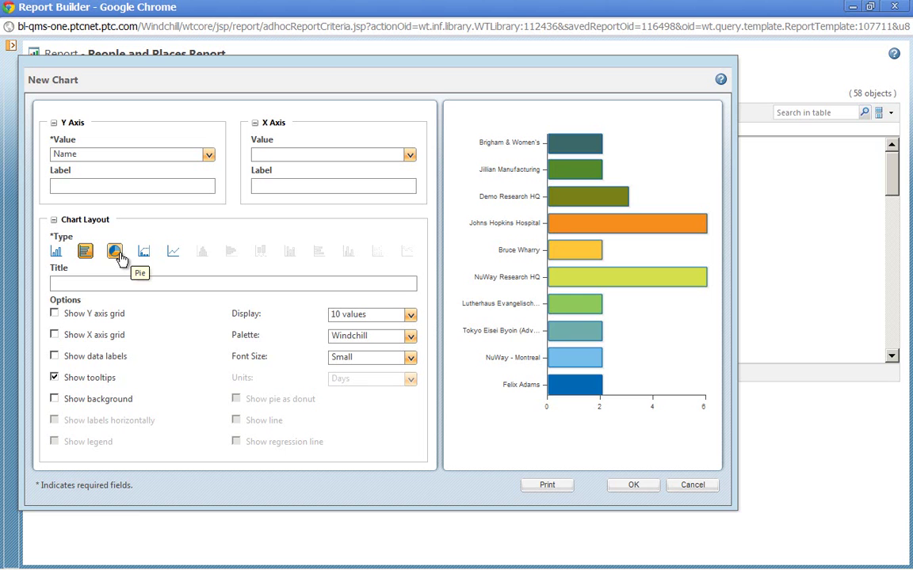
pyautogui.click(115, 252)
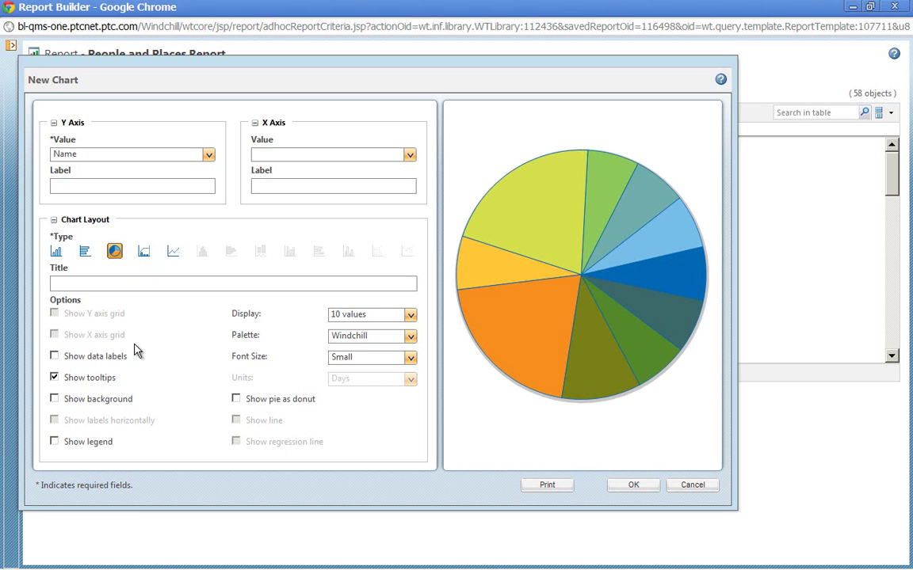
# - Show data labels with 10 values in Medium font and add the pie chart
pyautogui.click(54, 357)
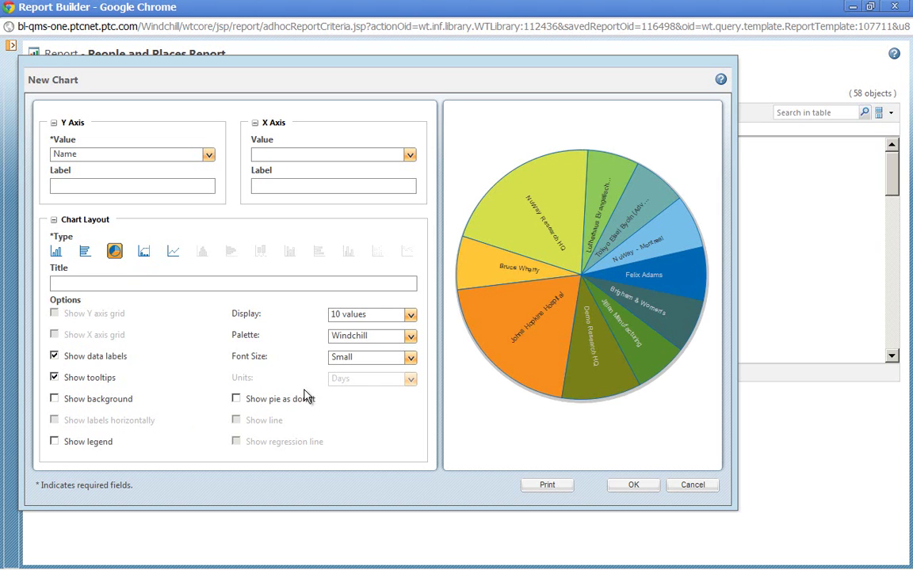
pyautogui.click(410, 316)
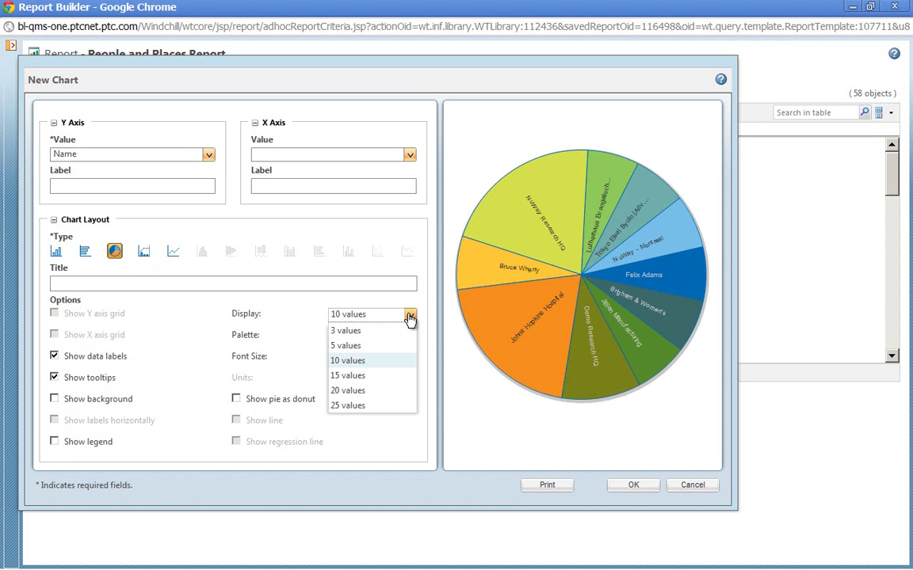
pyautogui.click(371, 331)
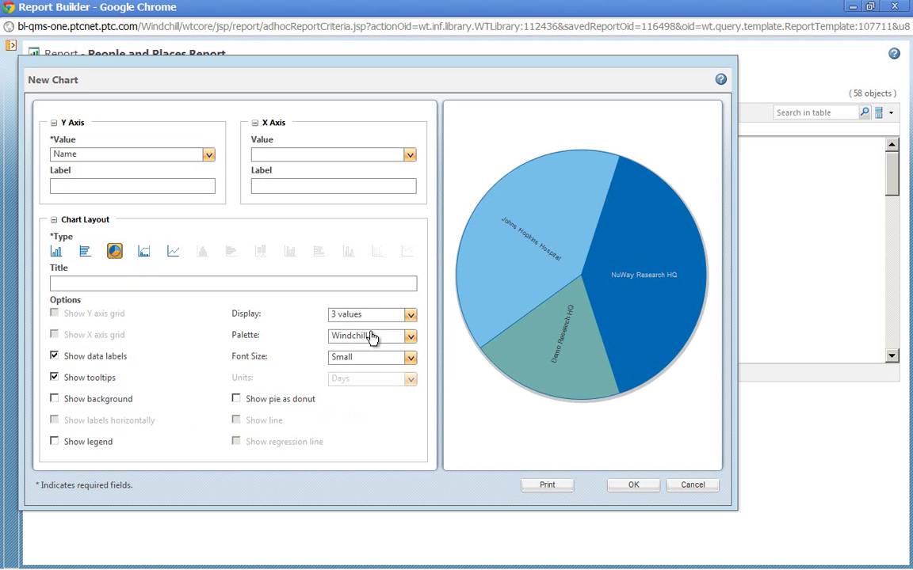
pyautogui.click(408, 317)
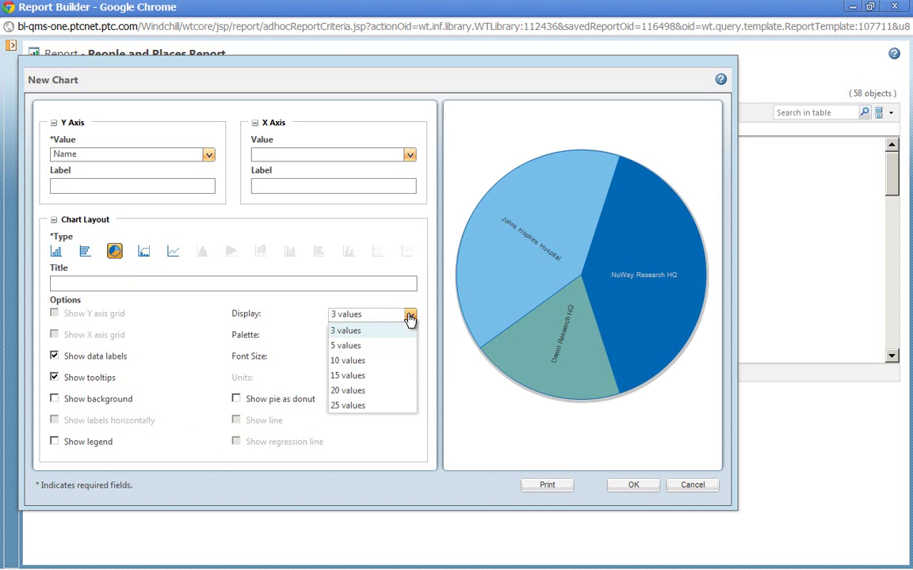
pyautogui.click(365, 361)
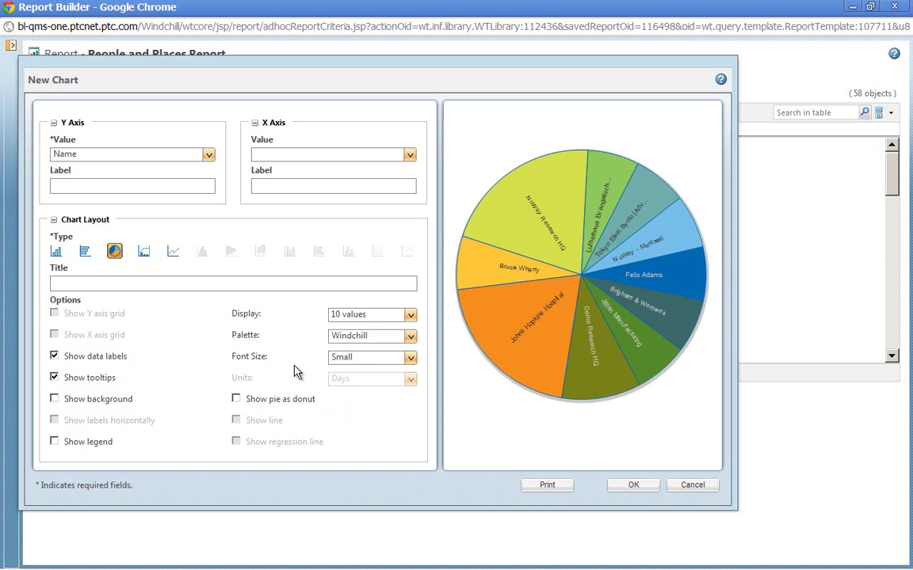
pyautogui.click(409, 357)
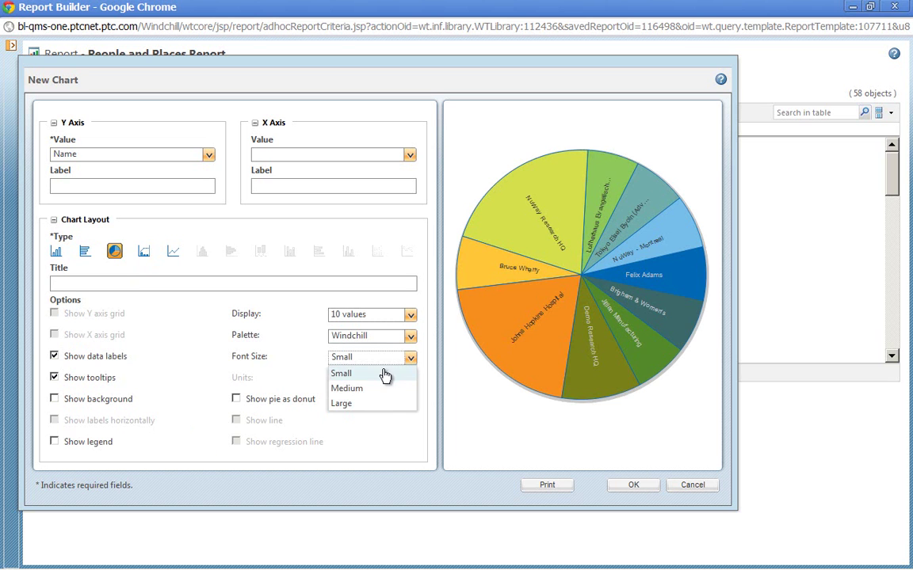
pyautogui.click(365, 388)
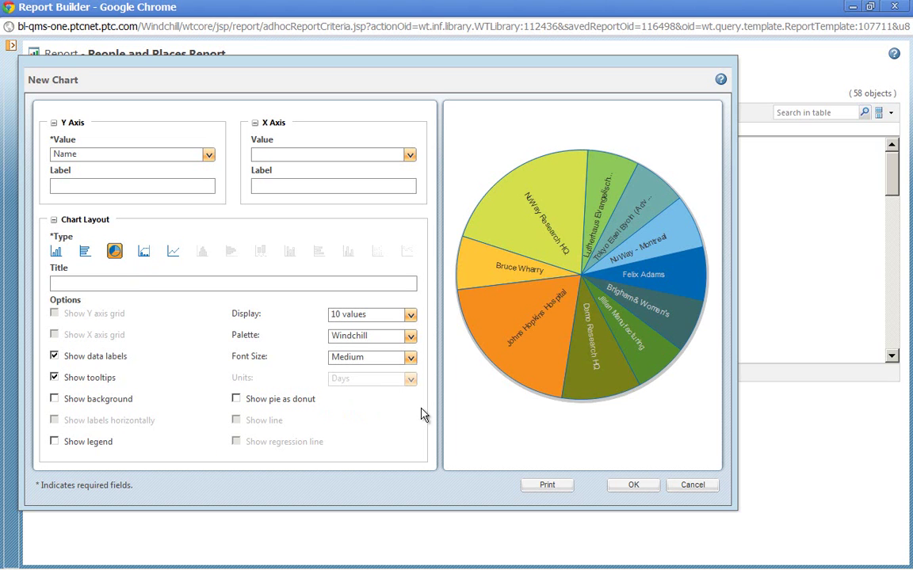
pyautogui.moveTo(528, 243)
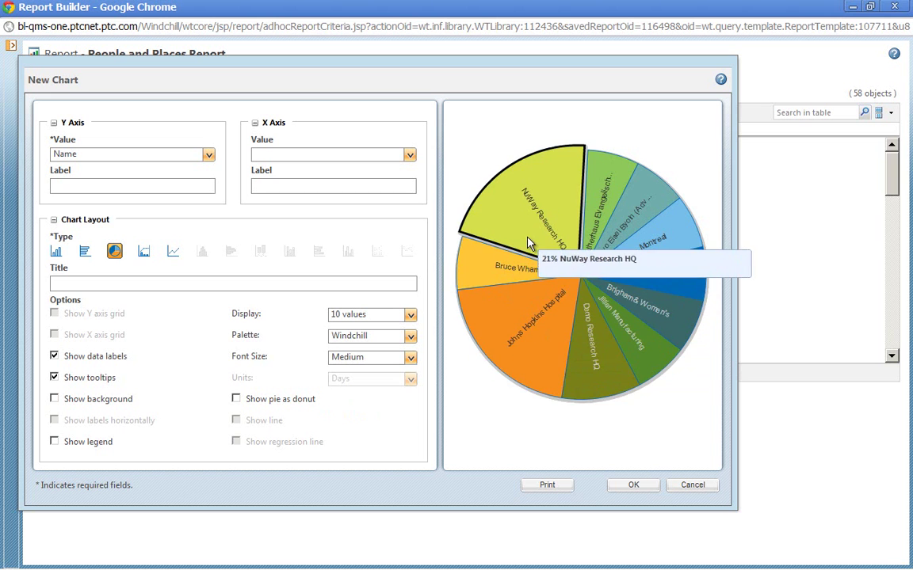
pyautogui.click(633, 485)
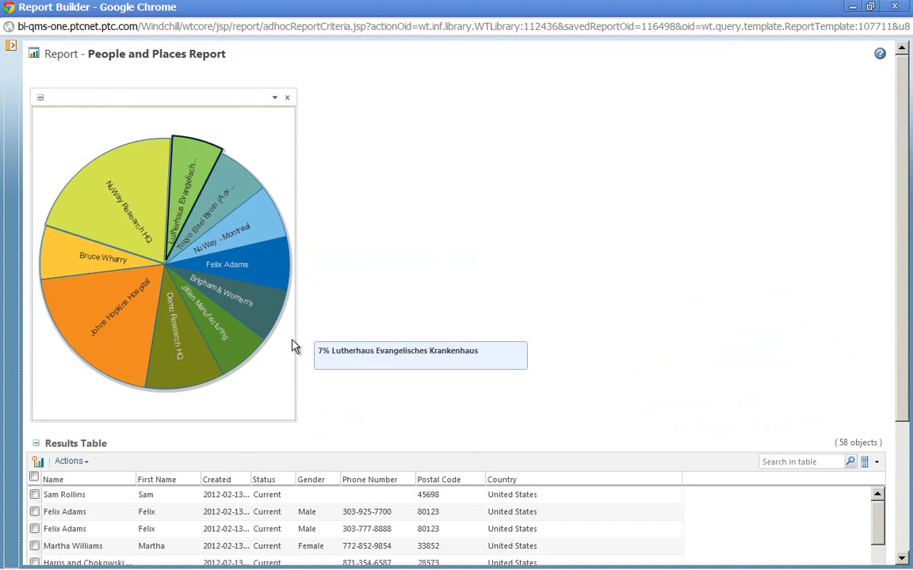